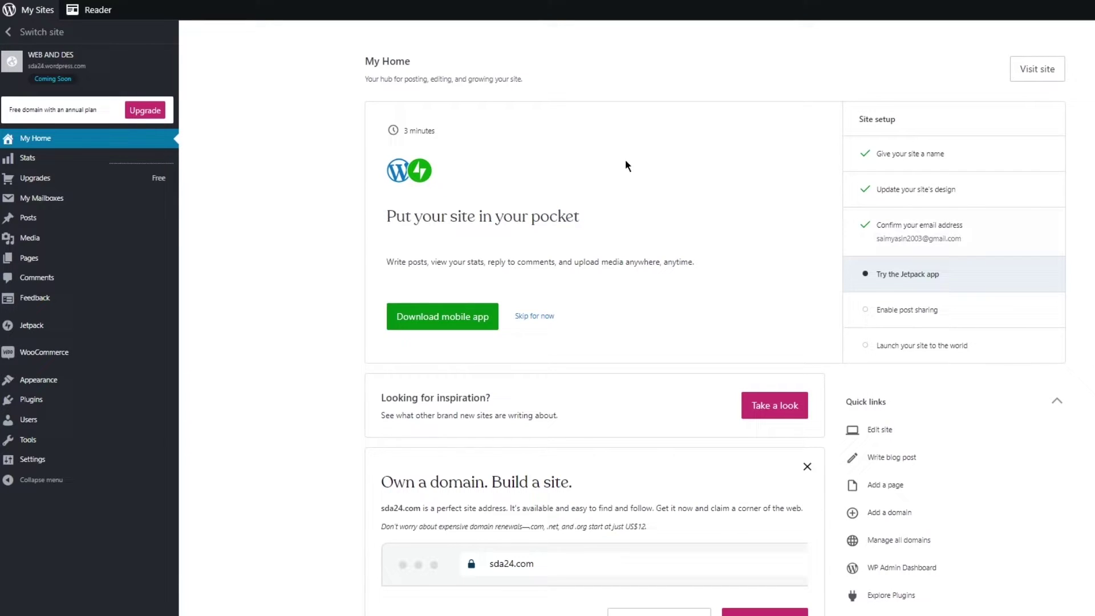
From the Posts list, open Test Post for editing in the block editor.
left_click(35, 218)
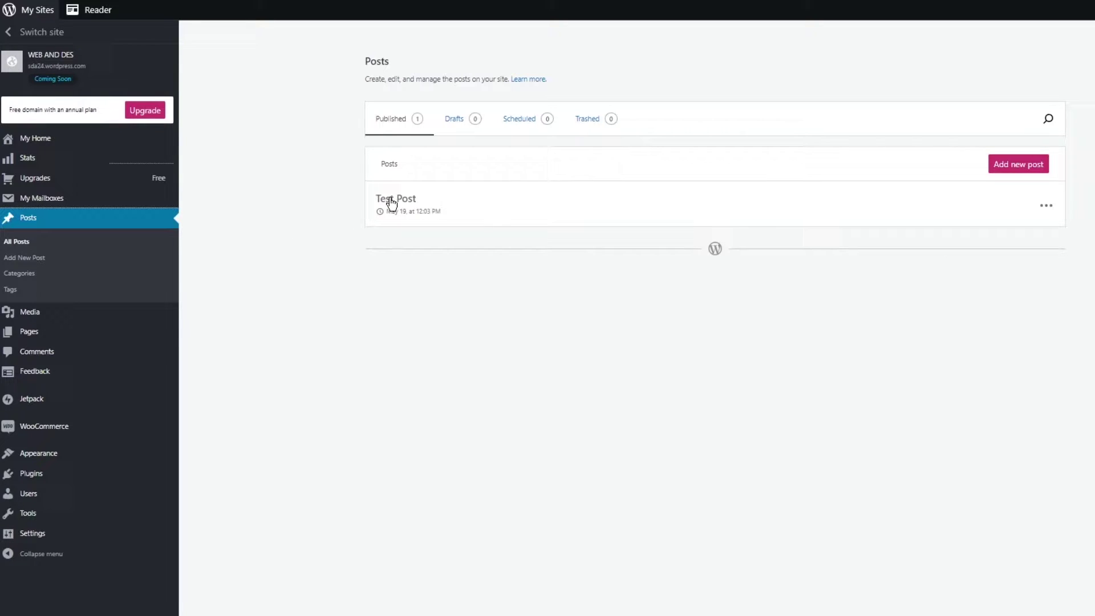
left_click(1045, 206)
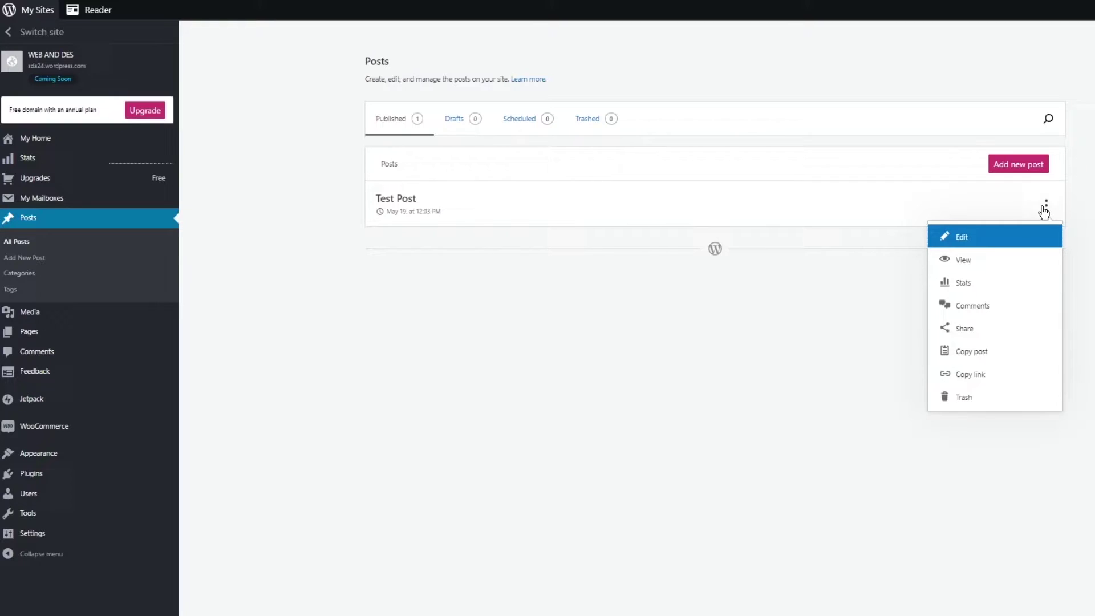
left_click(1038, 350)
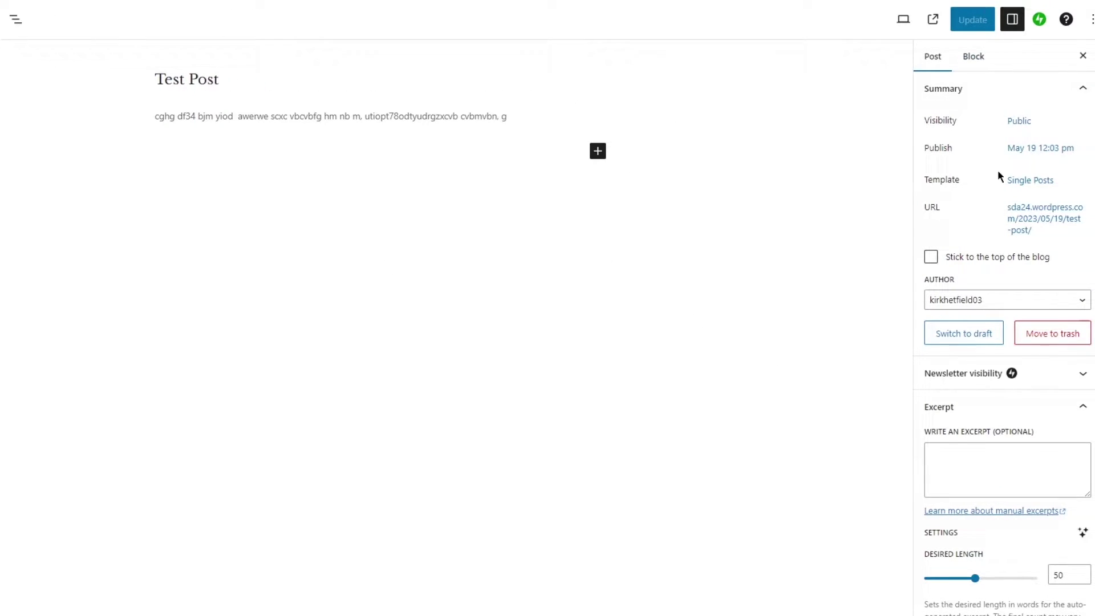
scroll(998, 182, "down", 3)
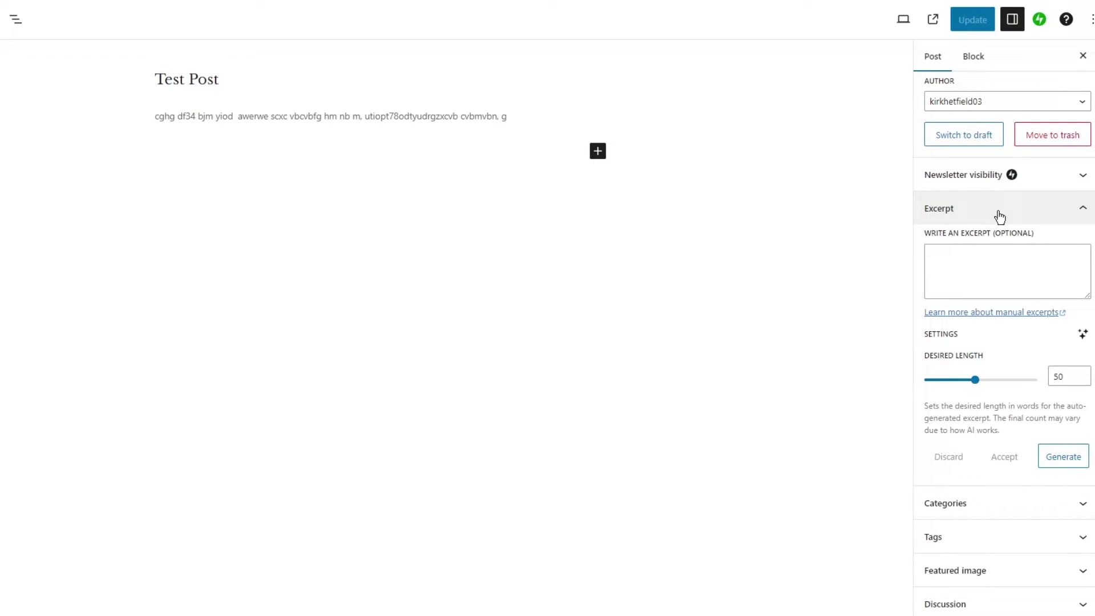
scroll(1004, 236, "up", 1)
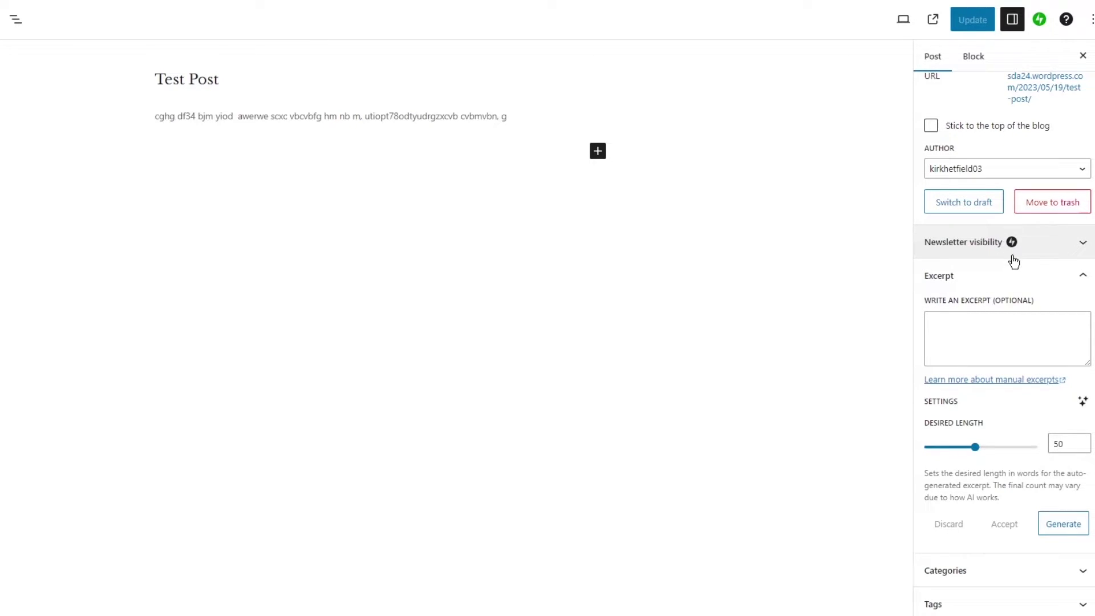
scroll(987, 319, "down", 1)
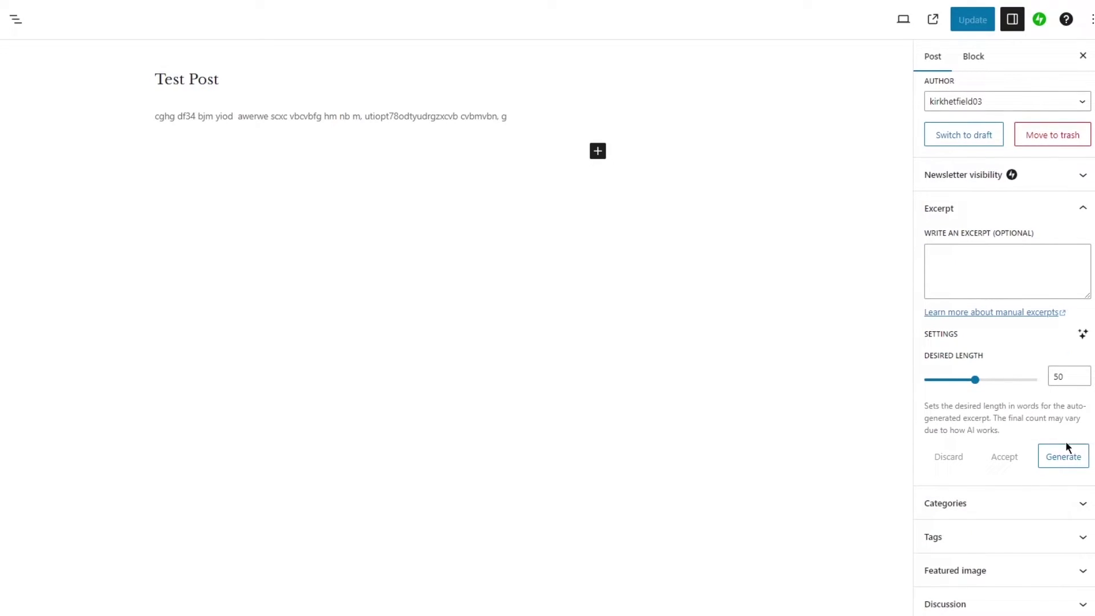
left_click(995, 503)
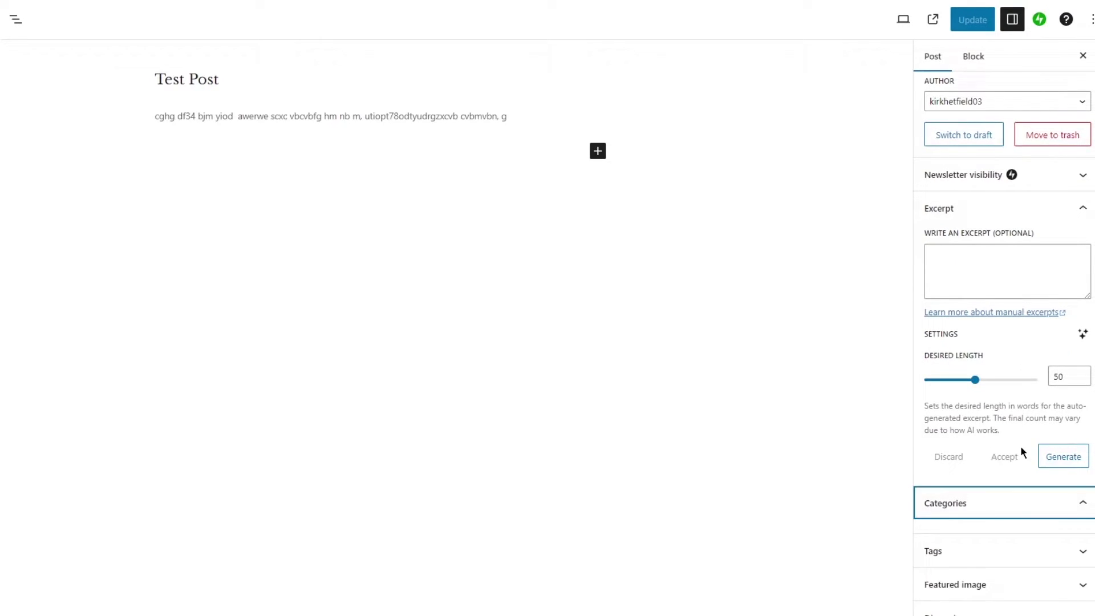
left_click(1018, 492)
scroll(958, 439, "up", 3)
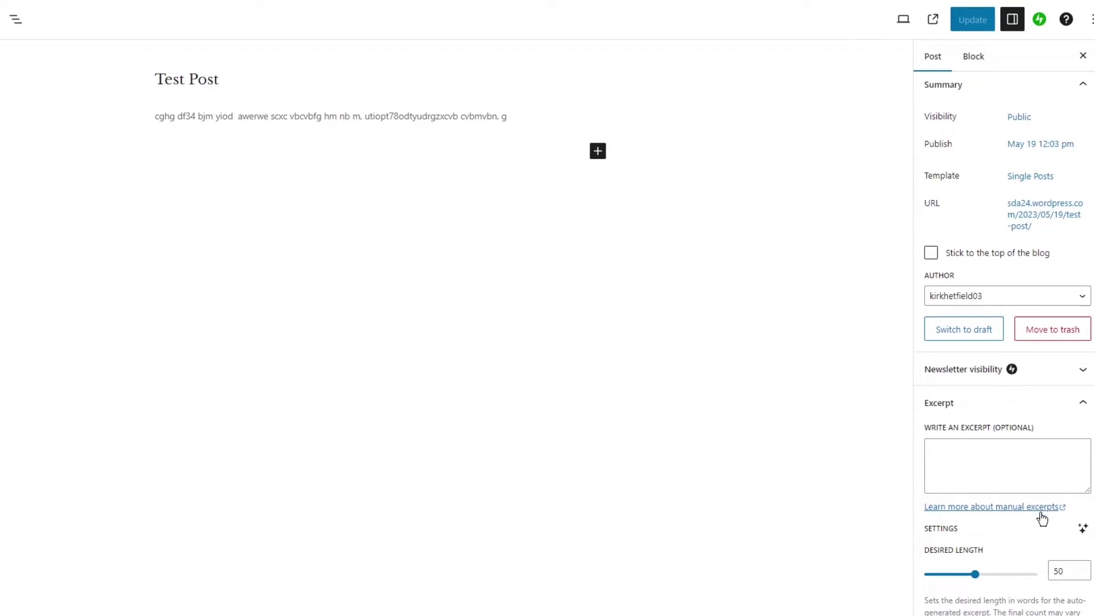
scroll(1042, 518, "down", 1)
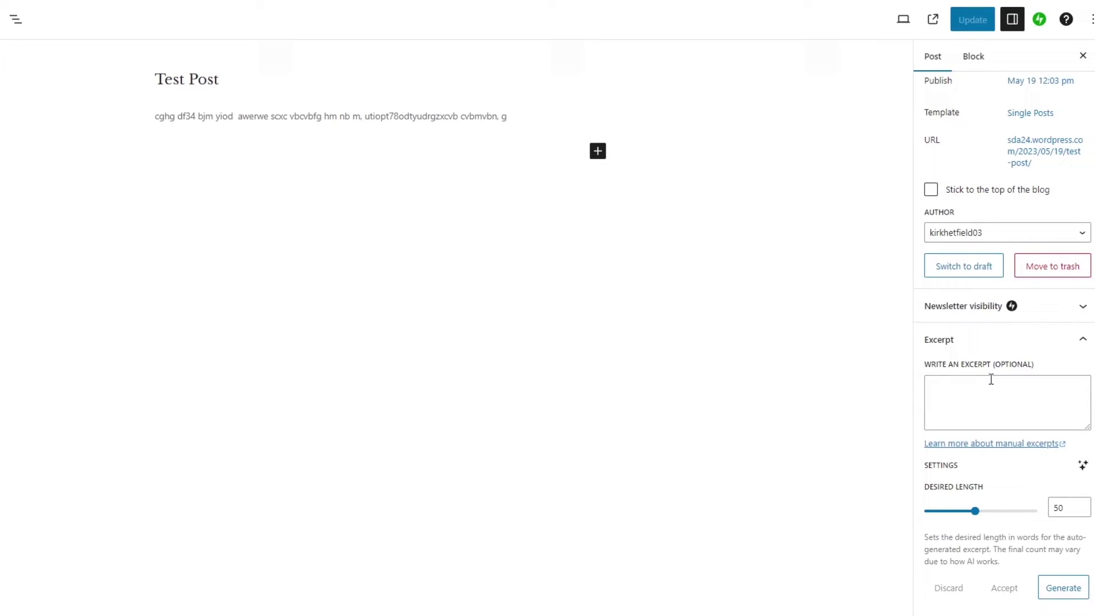
scroll(991, 379, "down", 2)
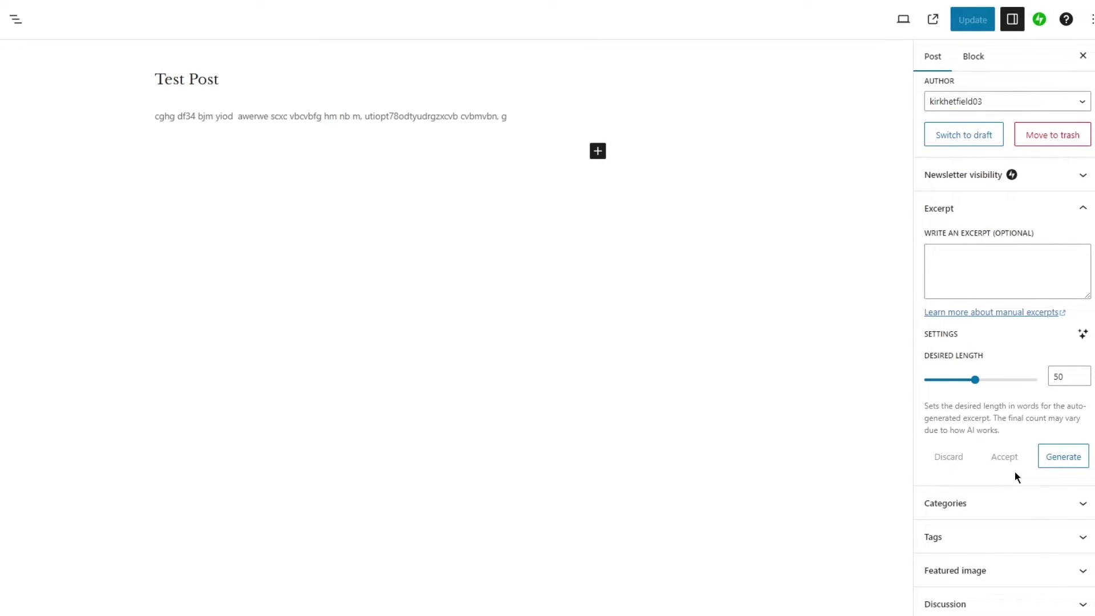
Add a paragraph reading 'yo8iyuyuiyy uyiu yiuy' below the original one and update the post.
left_click(597, 151)
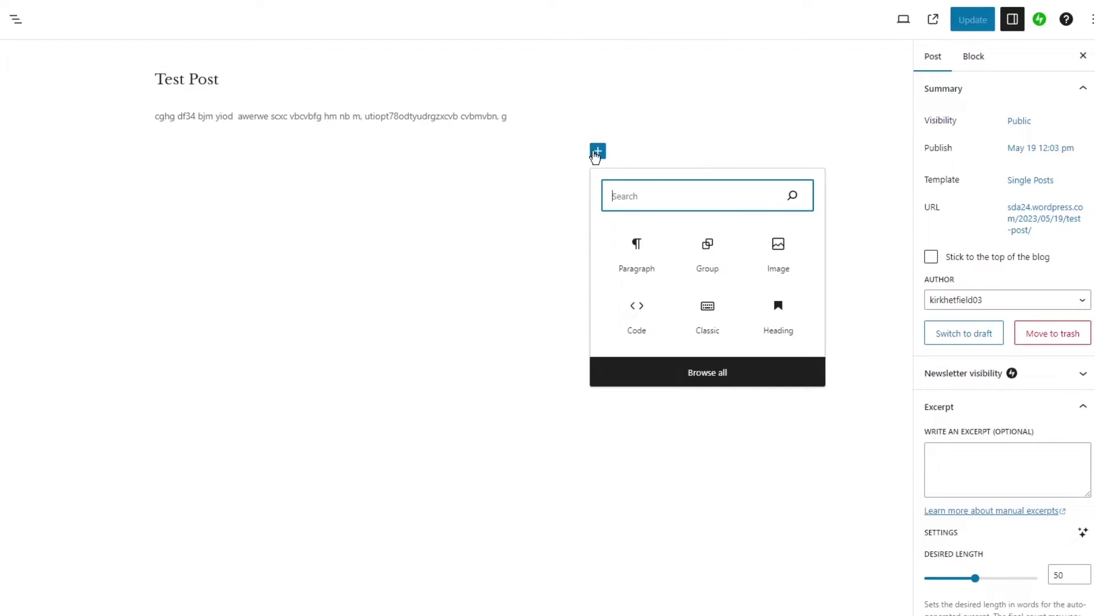
left_click(640, 244)
type("yo8iyu")
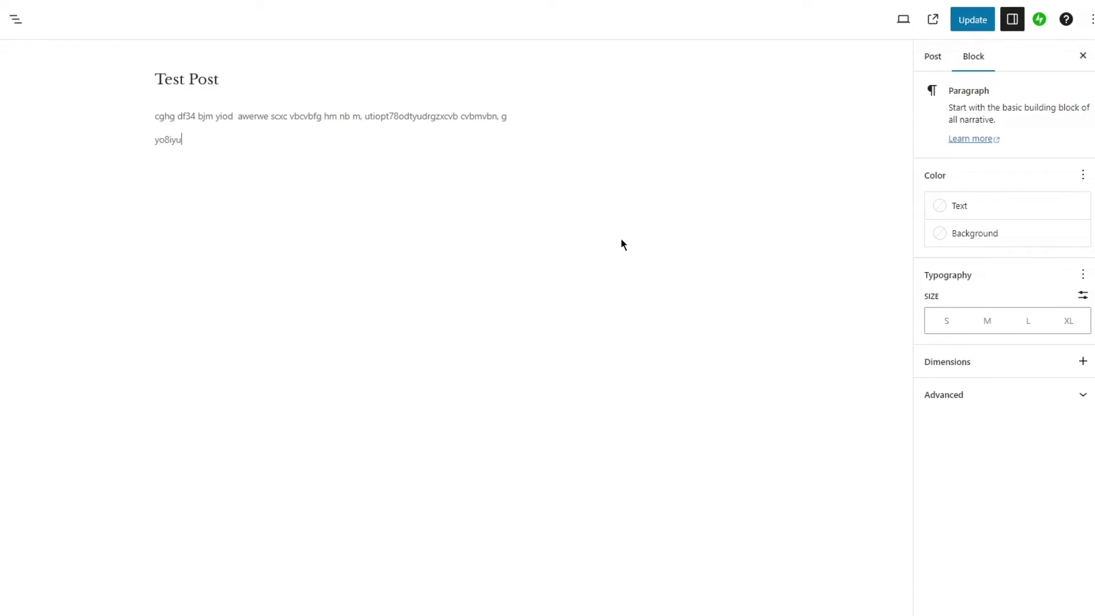
type("yuiyy uyiu yiuy")
left_click(731, 187)
left_click(971, 21)
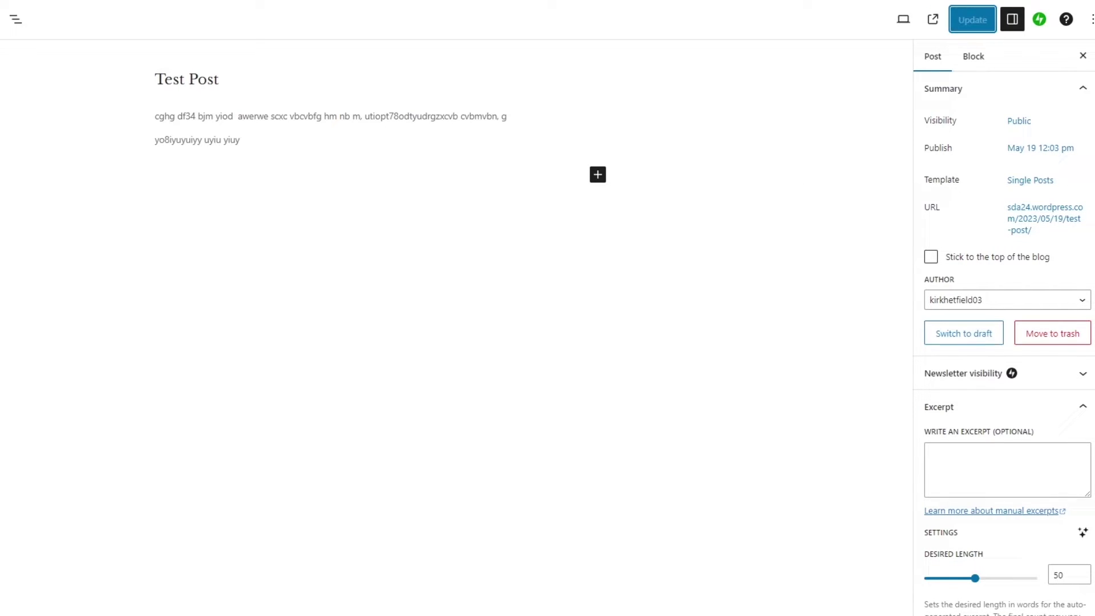
scroll(1004, 319, "down", 4)
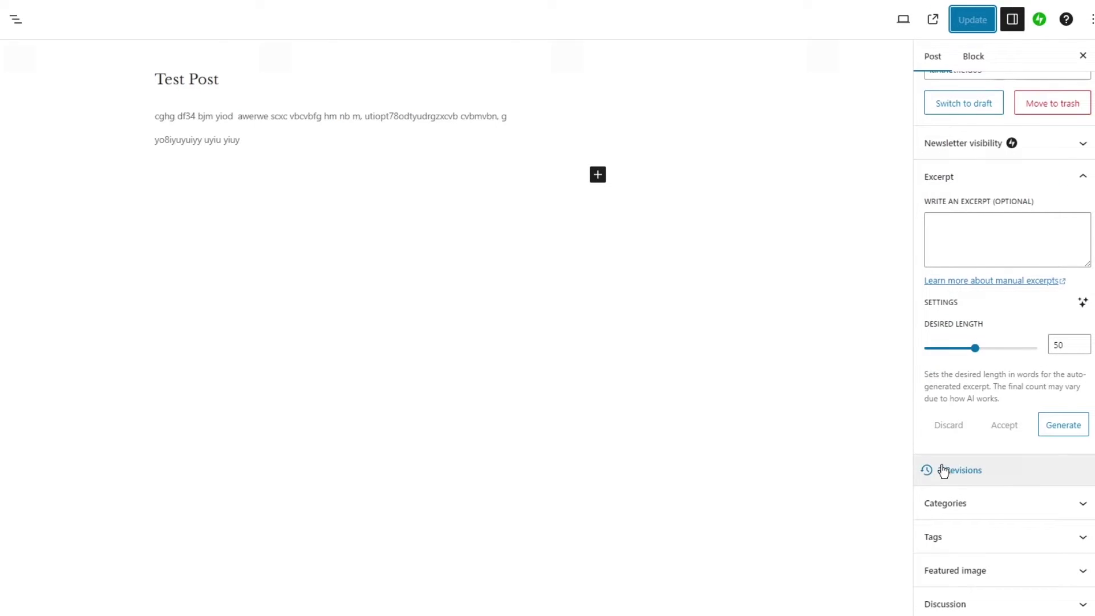
Open Test Post's revisions and compare them in Split view, highlighting the newly added paragraph.
left_click(963, 470)
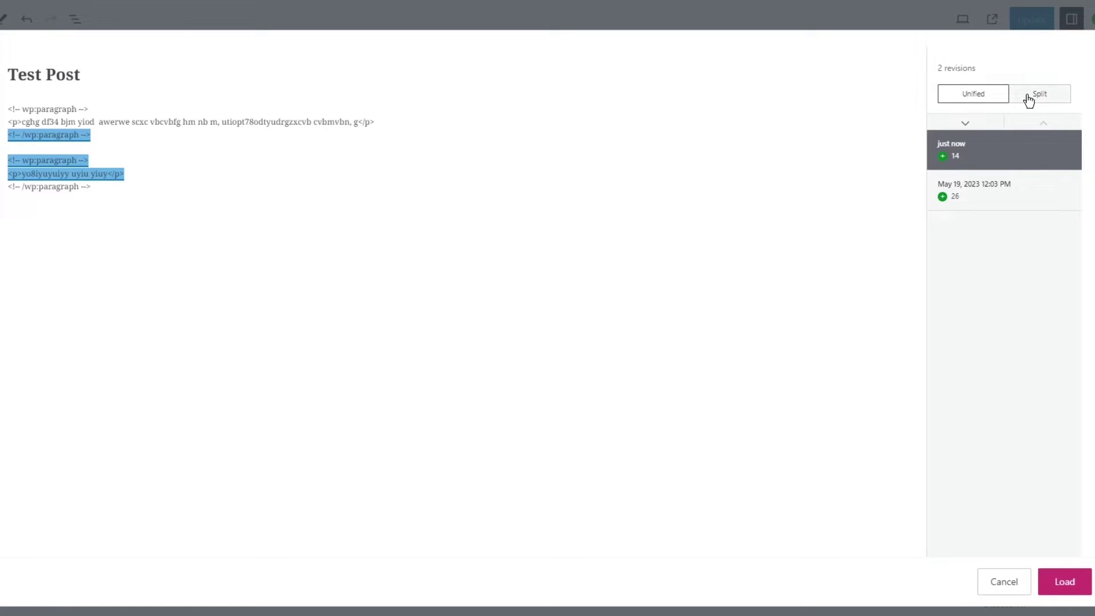
left_click(1029, 100)
left_click(975, 98)
left_click(1042, 93)
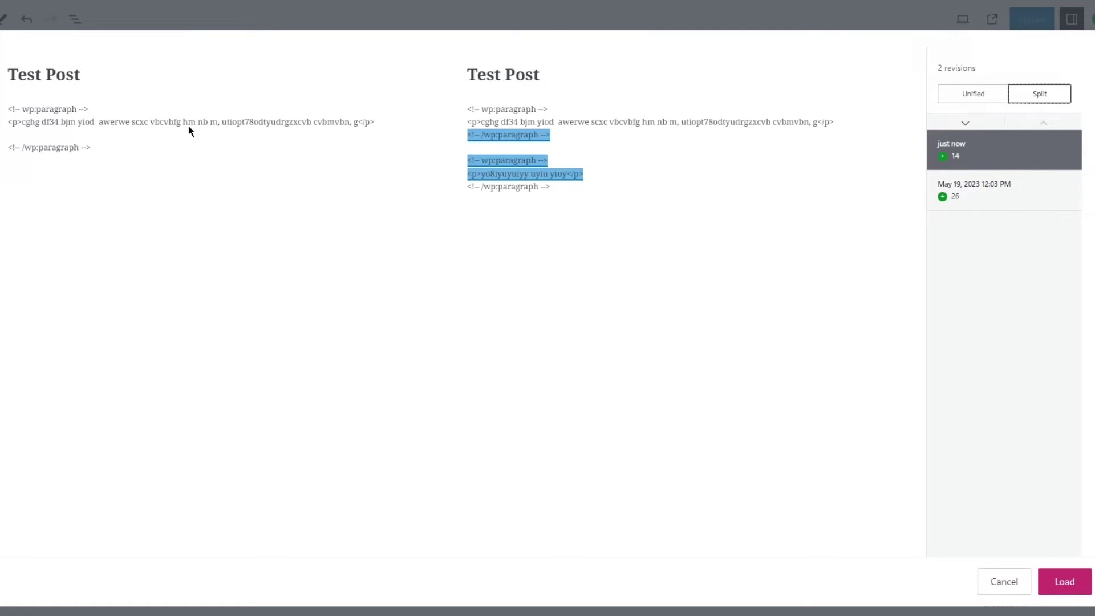
left_click_drag(12, 76, 223, 176)
left_click(222, 177)
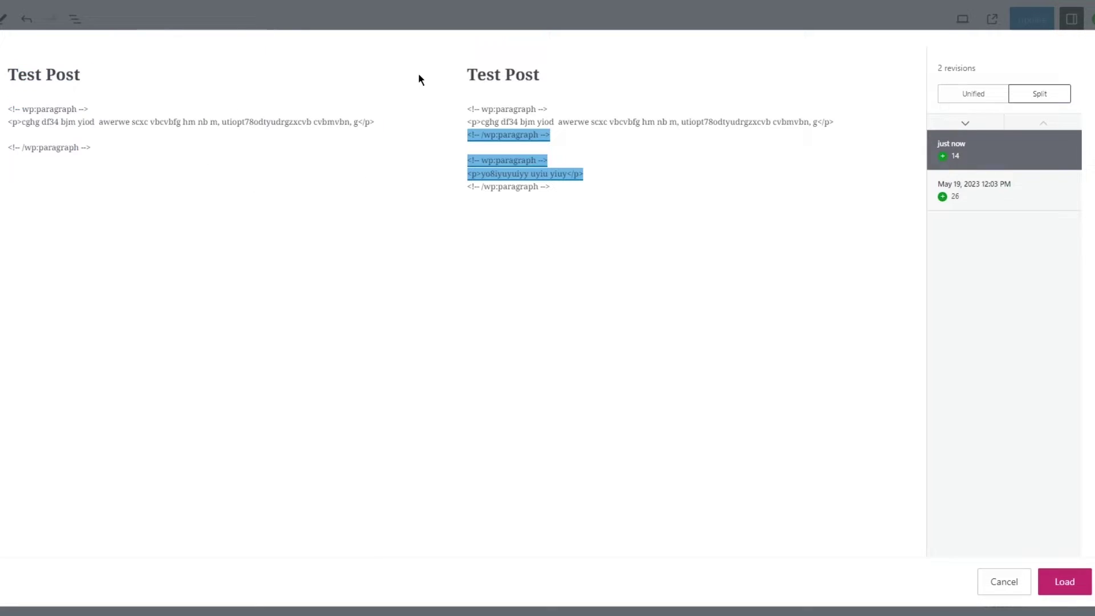
left_click_drag(419, 78, 657, 183)
left_click(655, 180)
left_click_drag(586, 173, 470, 137)
Load the May 19, 2023 12:03 PM revision, then reopen Revisions and cancel.
left_click(985, 186)
left_click(983, 167)
left_click(992, 197)
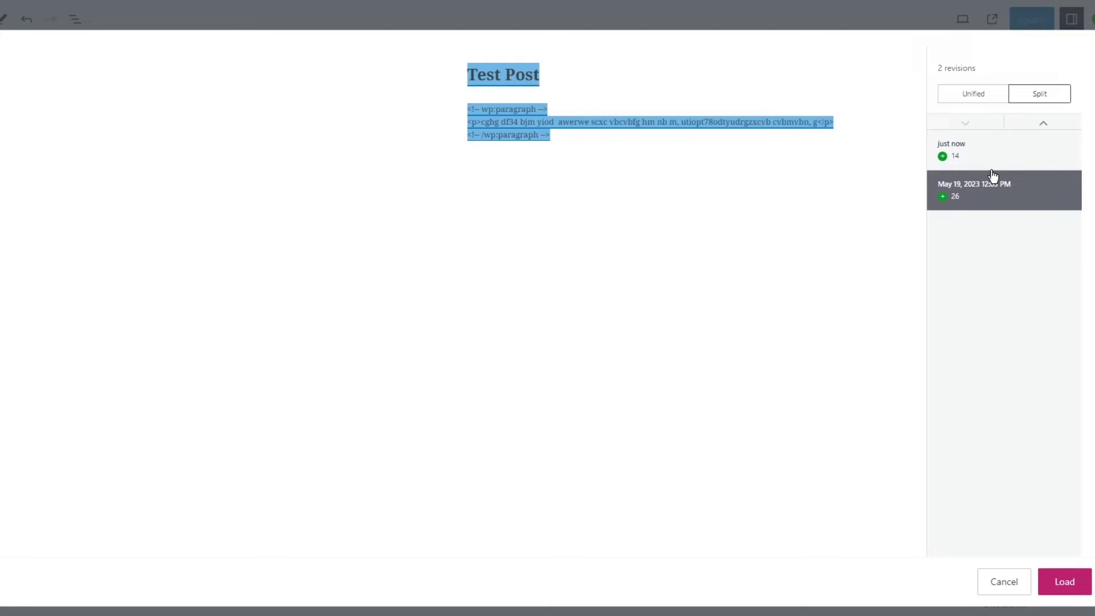
left_click(1074, 581)
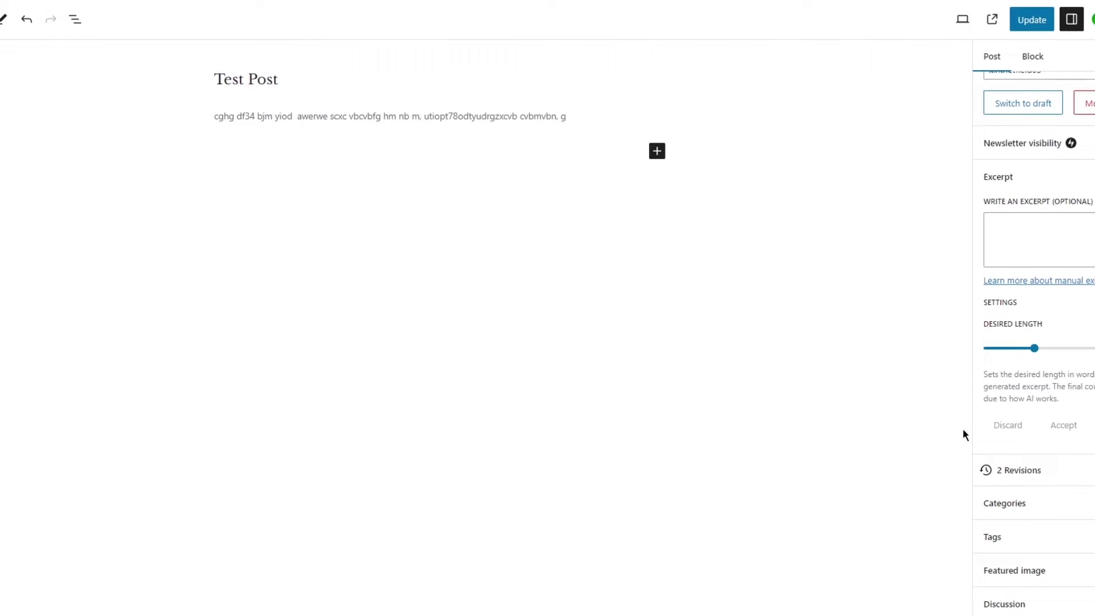
left_click(1072, 469)
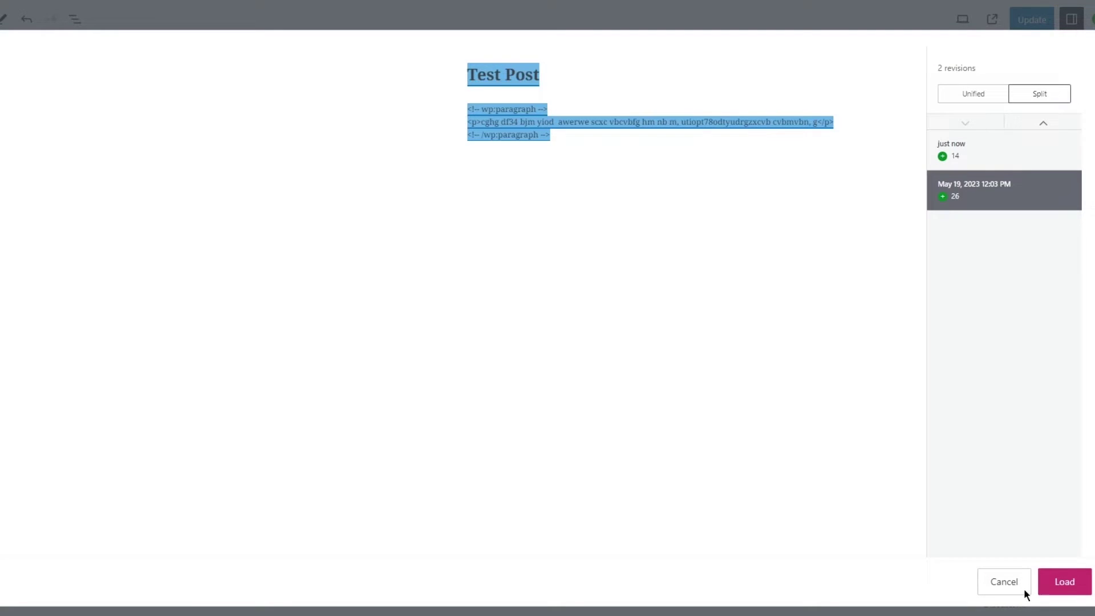
left_click(1007, 591)
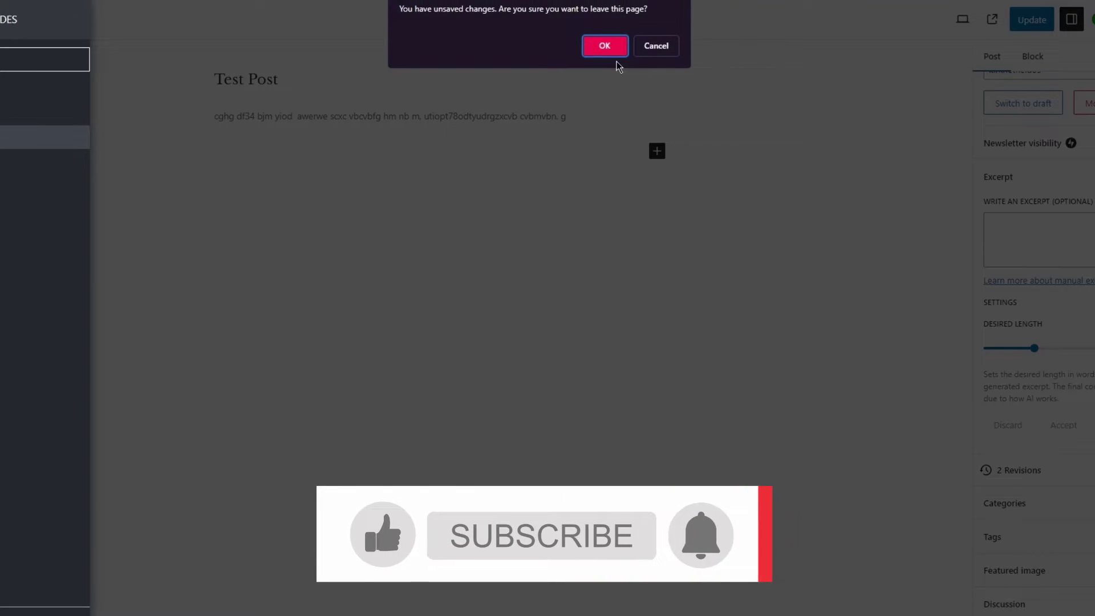
Leave Test Post without saving and go to the site's Pages list.
left_click(603, 45)
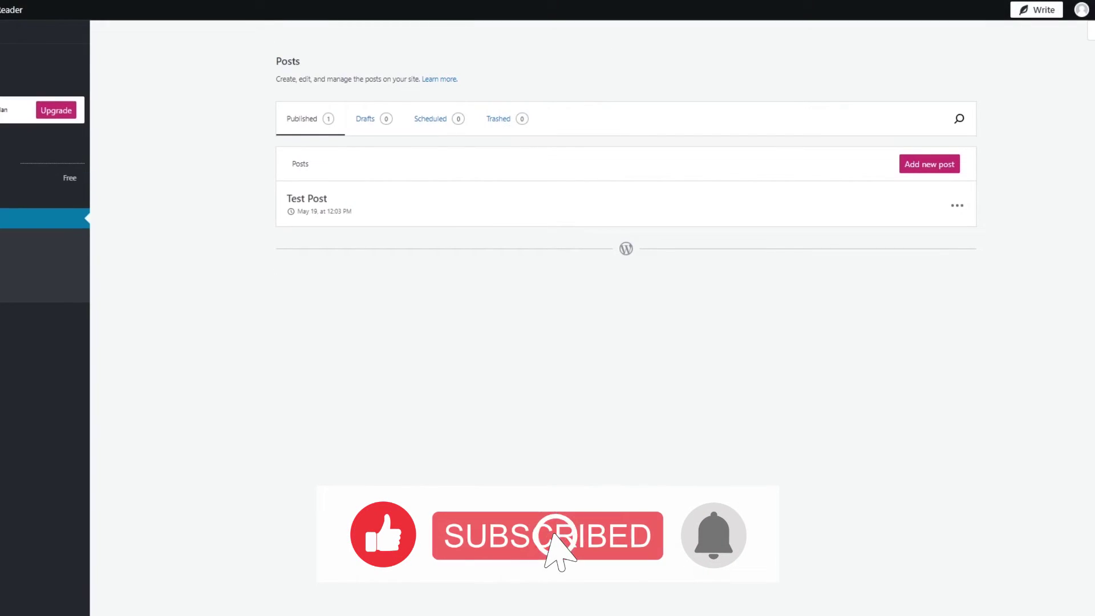
left_click(5, 339)
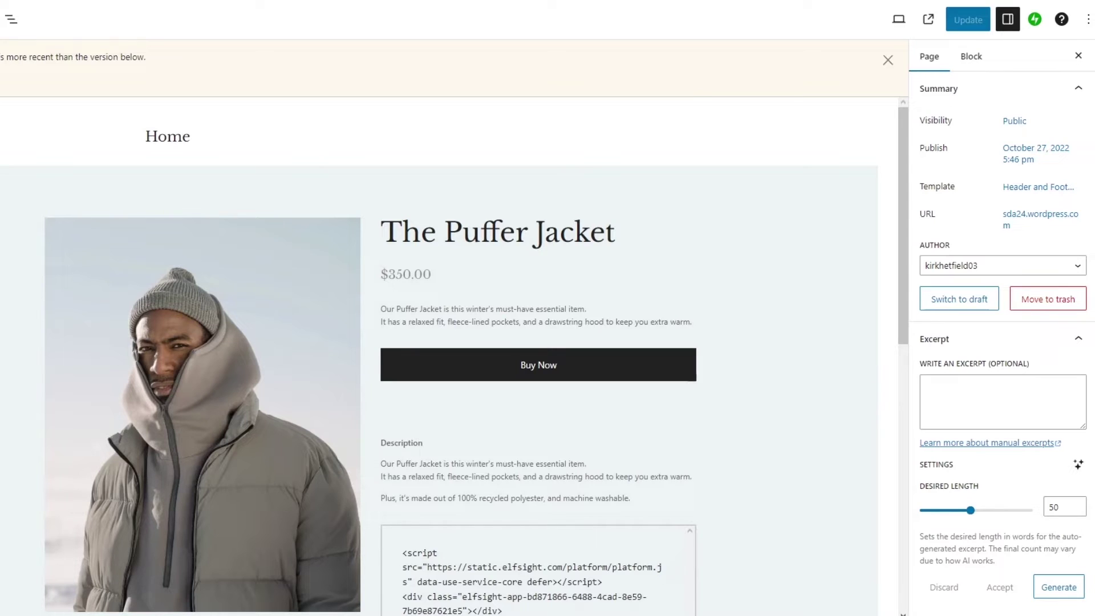
Load the Home page's Jun 20, 2023 7:55 PM revision into the editor.
scroll(1046, 288, "down", 3)
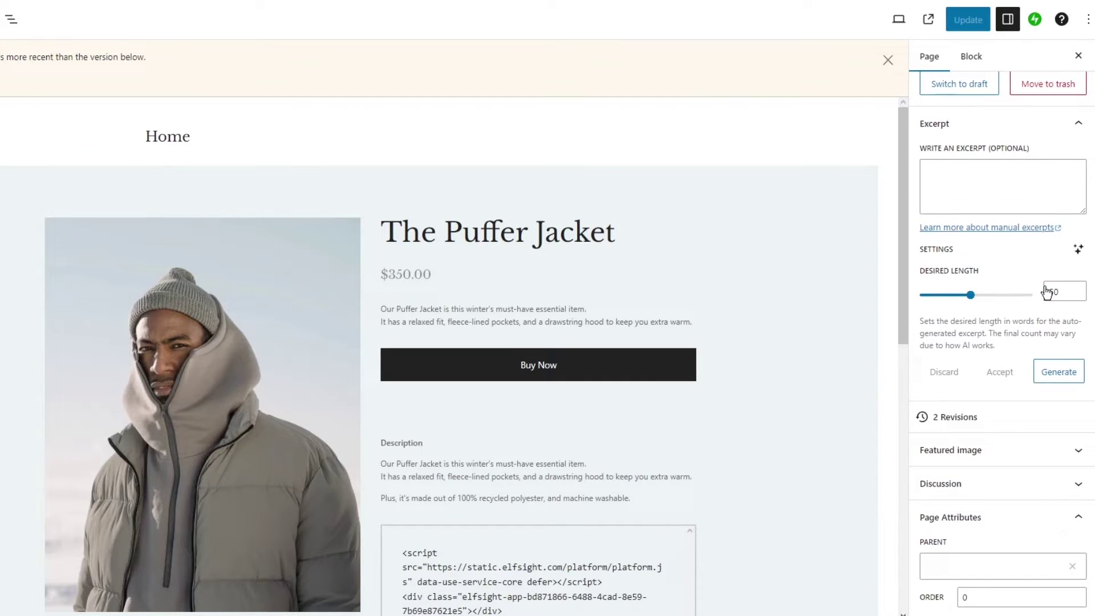
left_click(954, 429)
scroll(501, 348, "up", 4)
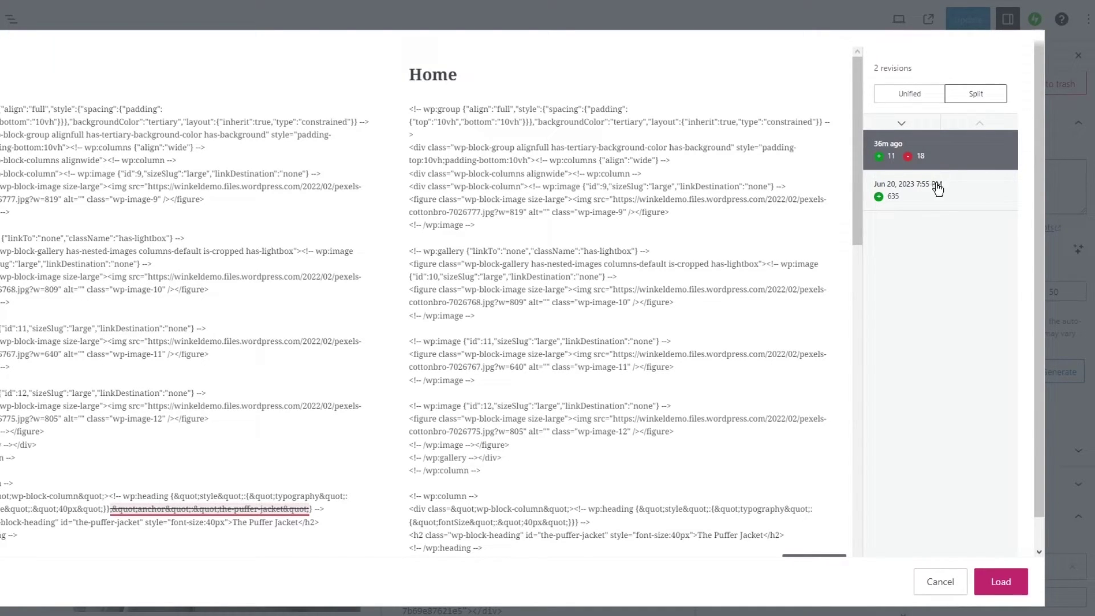
left_click(888, 200)
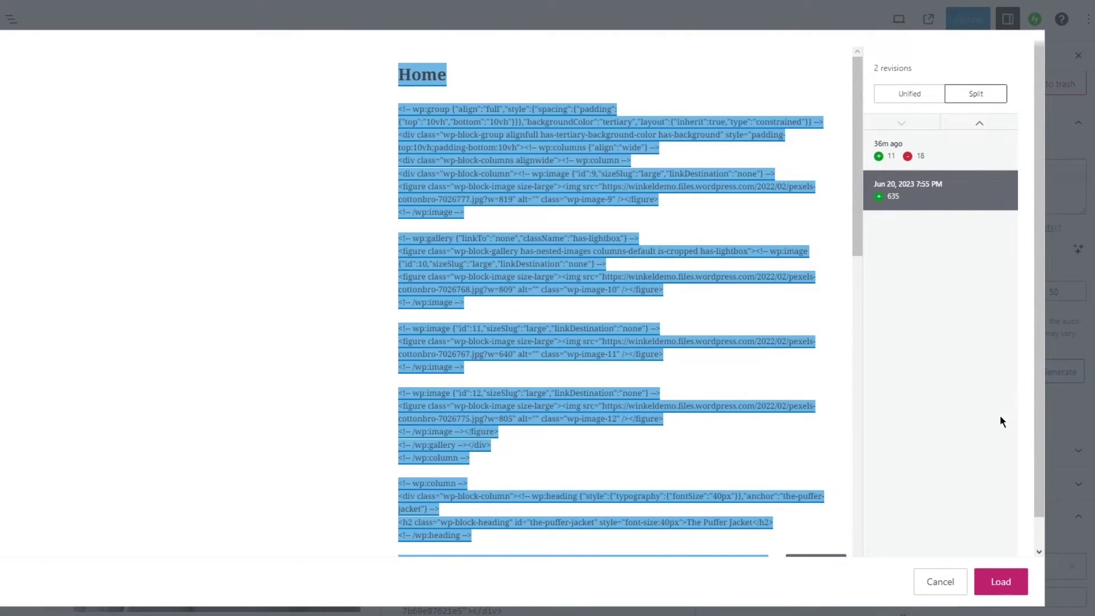
left_click(938, 93)
left_click(977, 96)
left_click(994, 587)
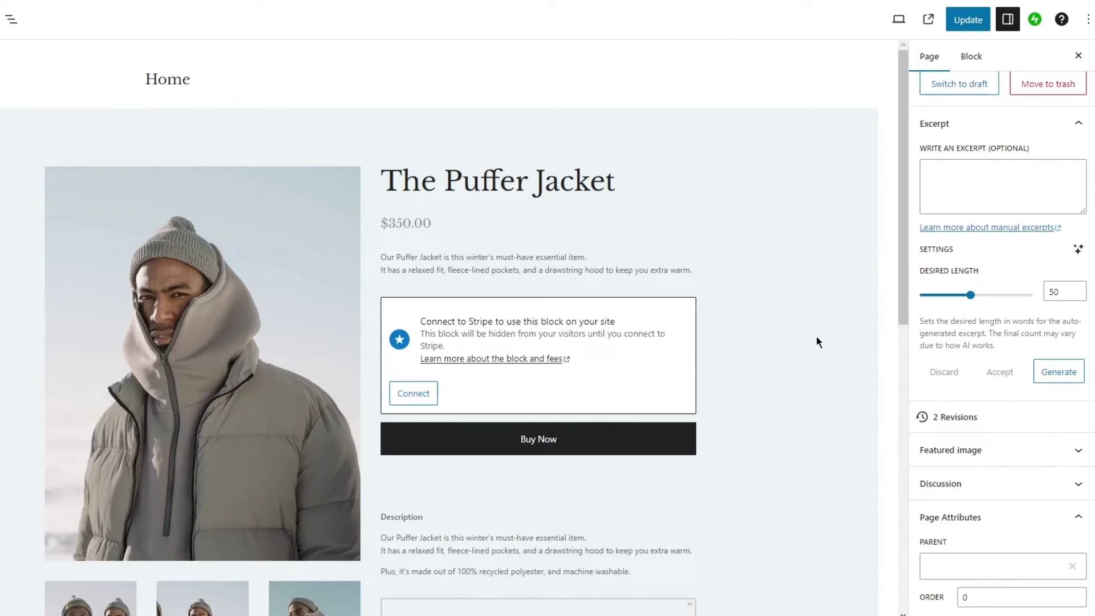
Reopen the Home page's revisions and load the most recent one instead.
scroll(726, 290, "down", 5)
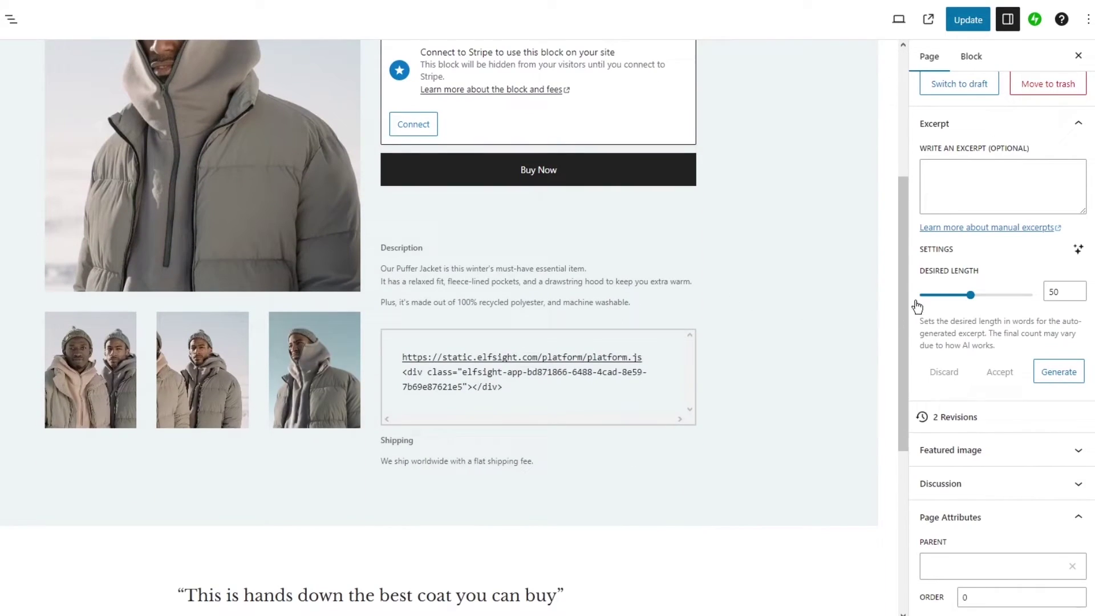
scroll(806, 289, "up", 5)
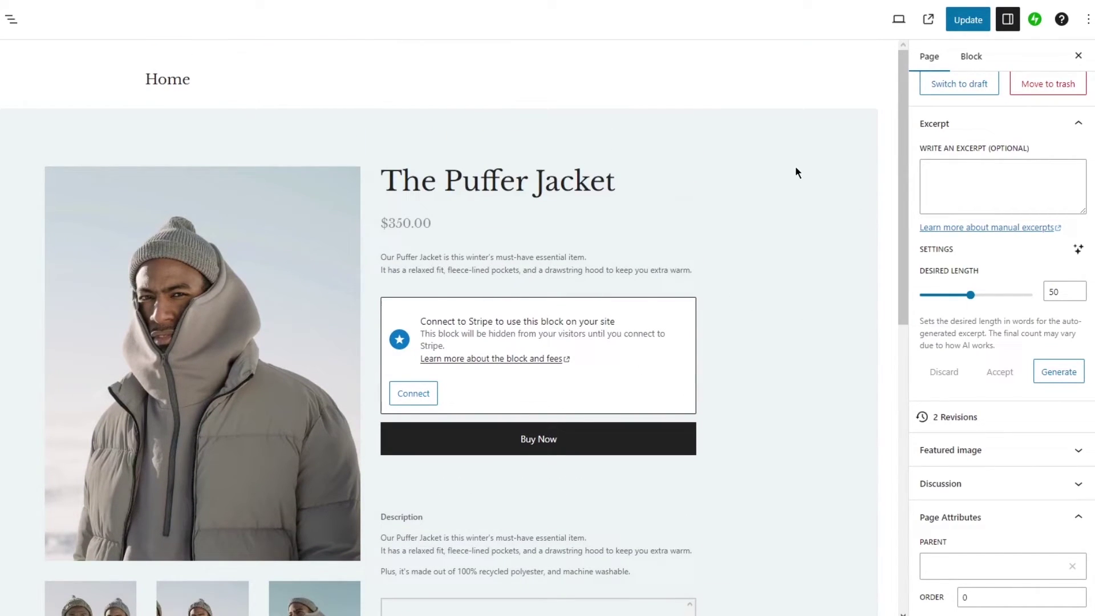
scroll(795, 166, "down", 10)
scroll(489, 233, "up", 10)
left_click(956, 426)
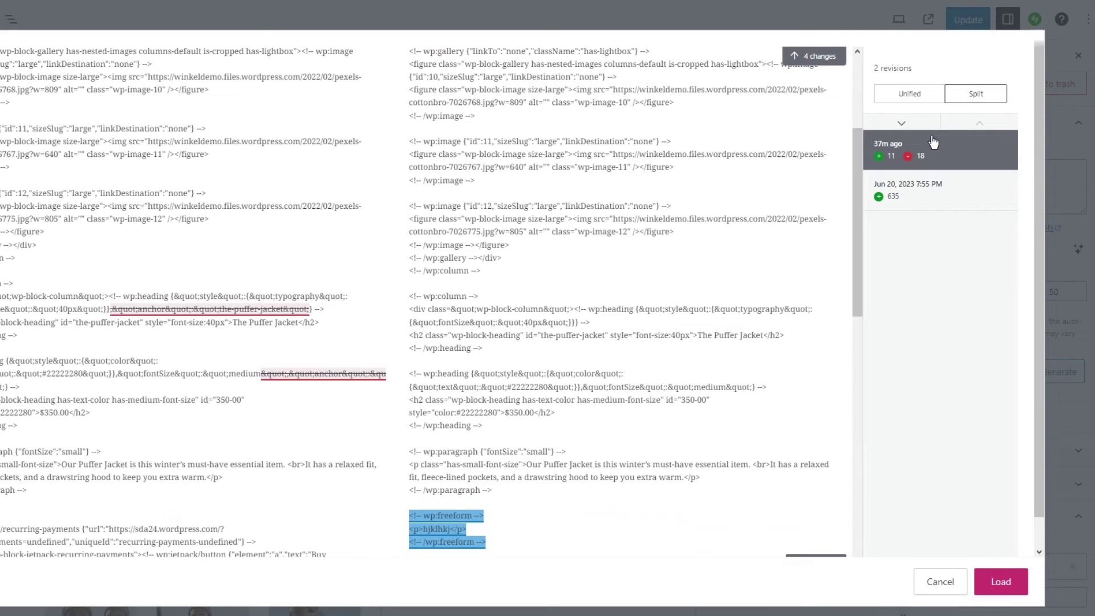
left_click(1001, 581)
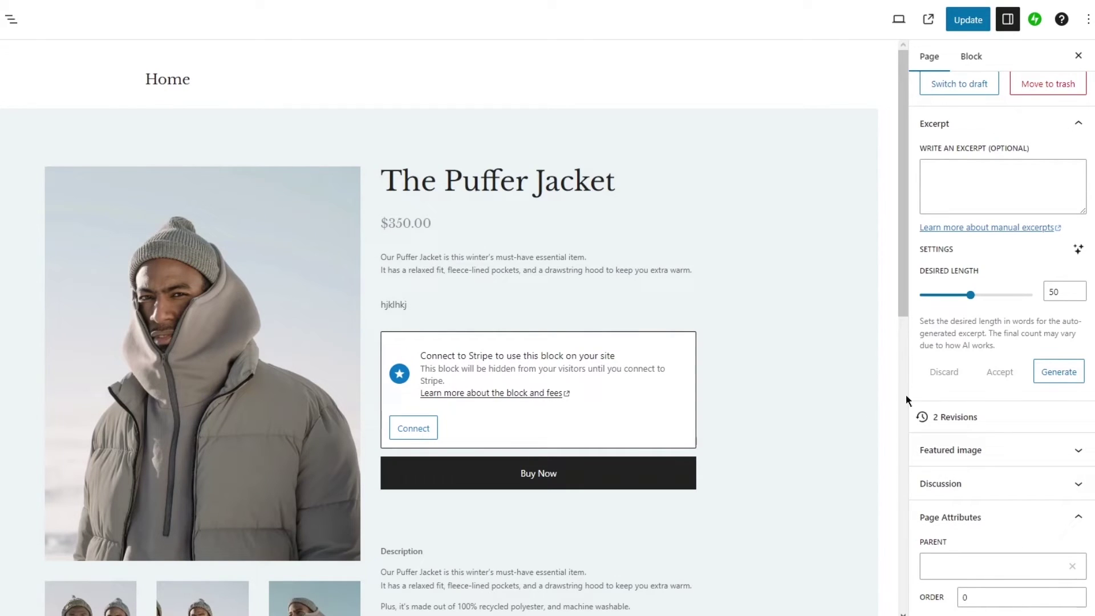
Save the Home page with the restored hjklhkj line using Ctrl+S.
scroll(804, 363, "down", 10)
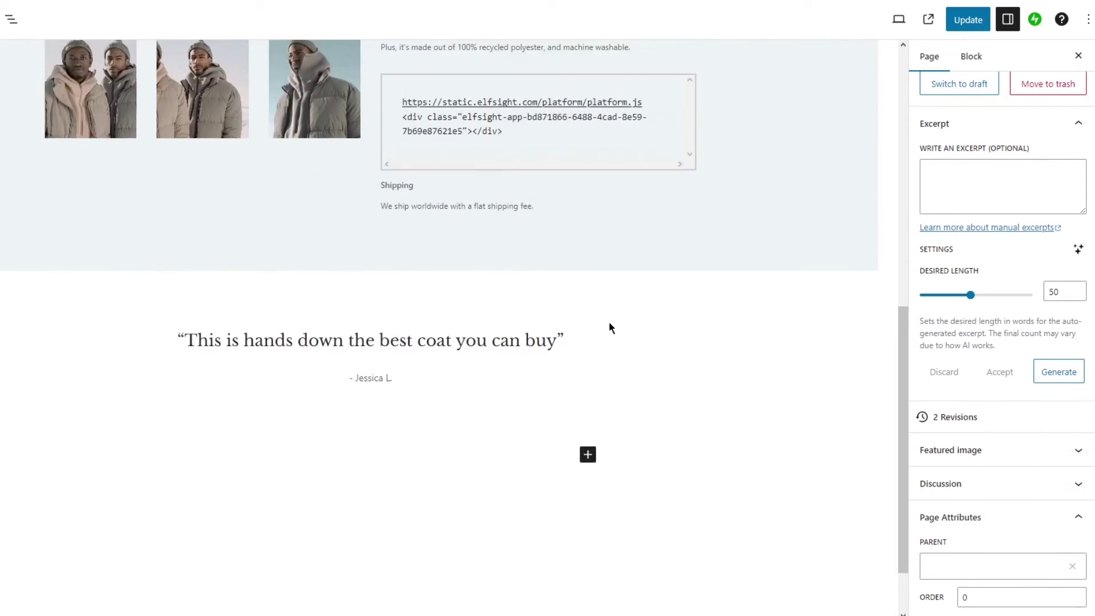
scroll(609, 322, "up", 10)
left_click(197, 161)
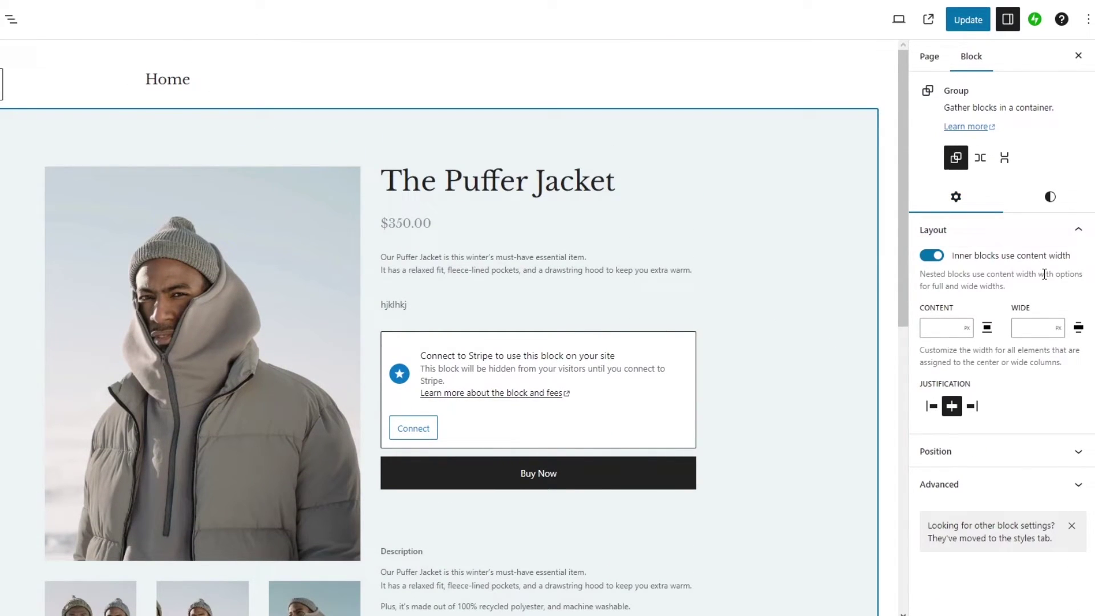
key("ctrl+s")
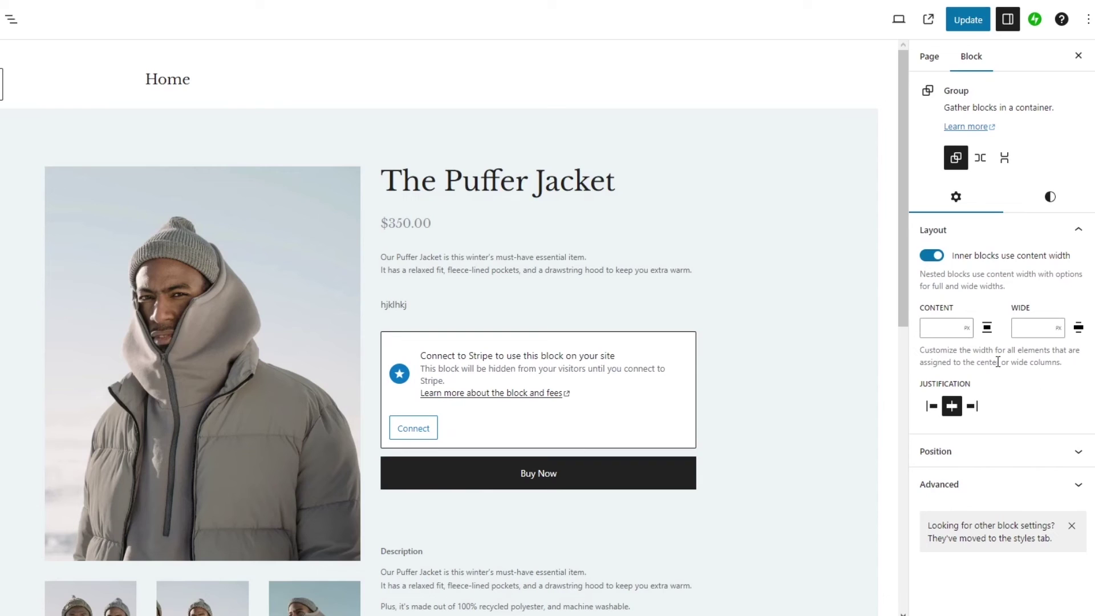
left_click(927, 57)
scroll(1046, 352, "down", 5)
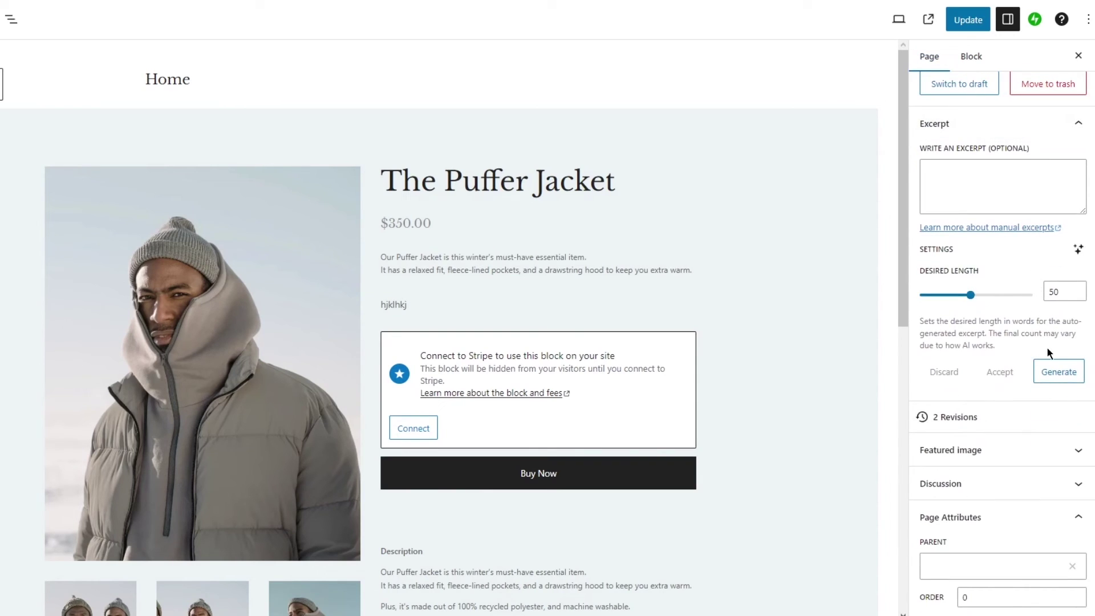
left_click(978, 414)
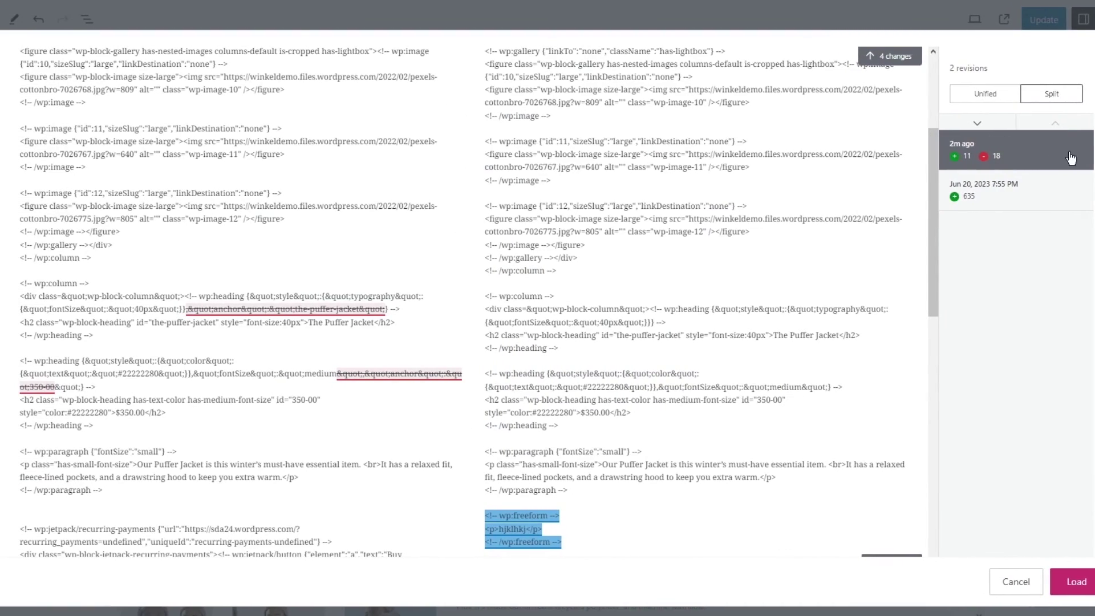
right_click(982, 161)
key("Escape")
left_click(1009, 200)
left_click(995, 151)
left_click(881, 56)
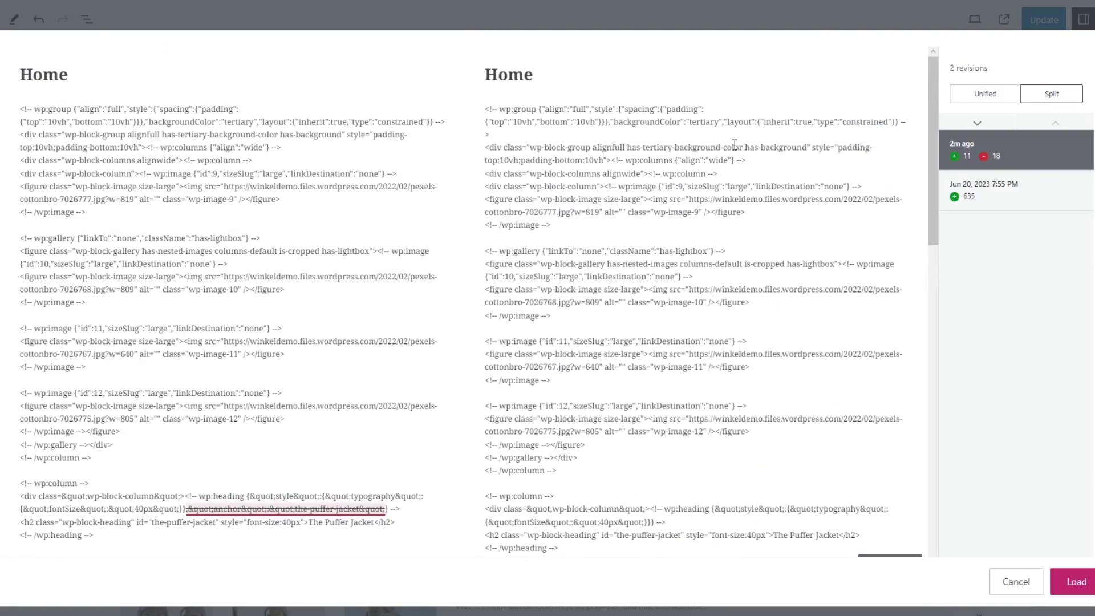
scroll(750, 230, "down", 8)
scroll(775, 248, "down", 8)
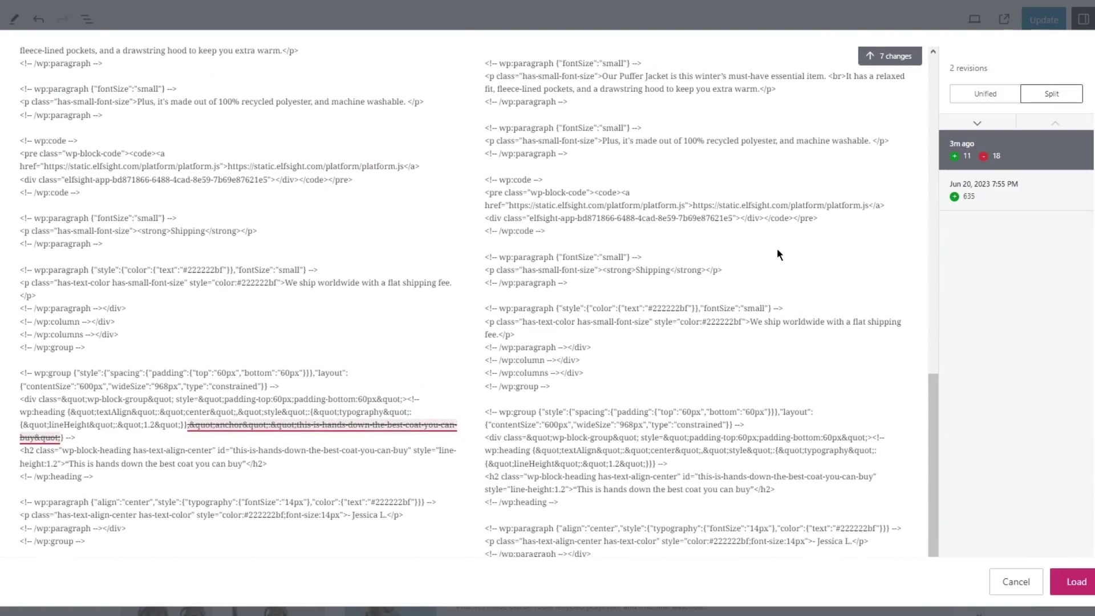
scroll(777, 248, "up", 15)
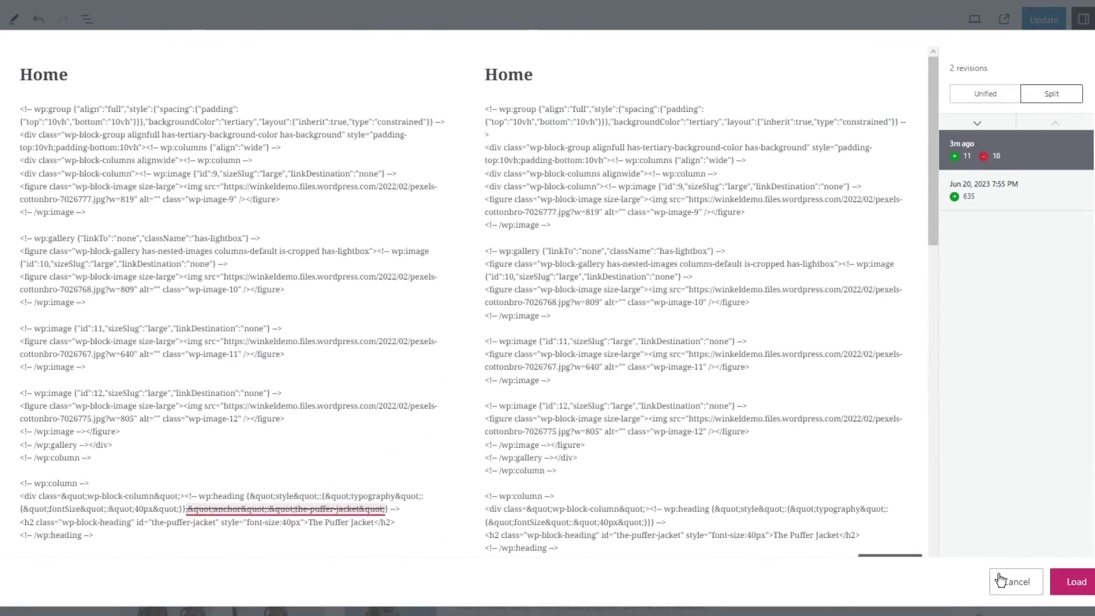
left_click(1004, 581)
scroll(1014, 307, "up", 4)
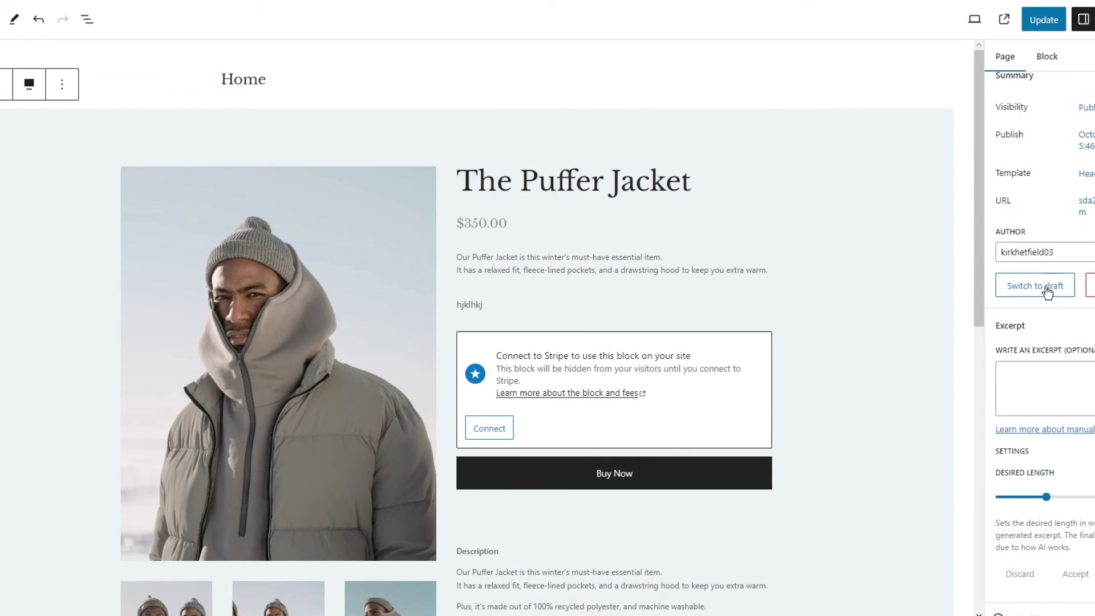
scroll(1040, 342, "down", 3)
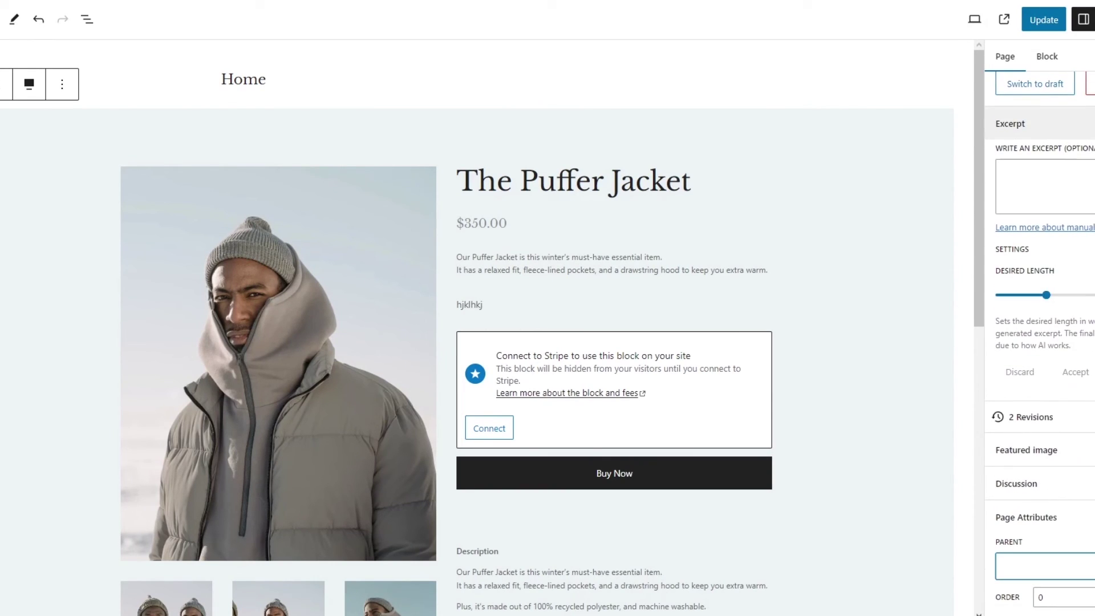